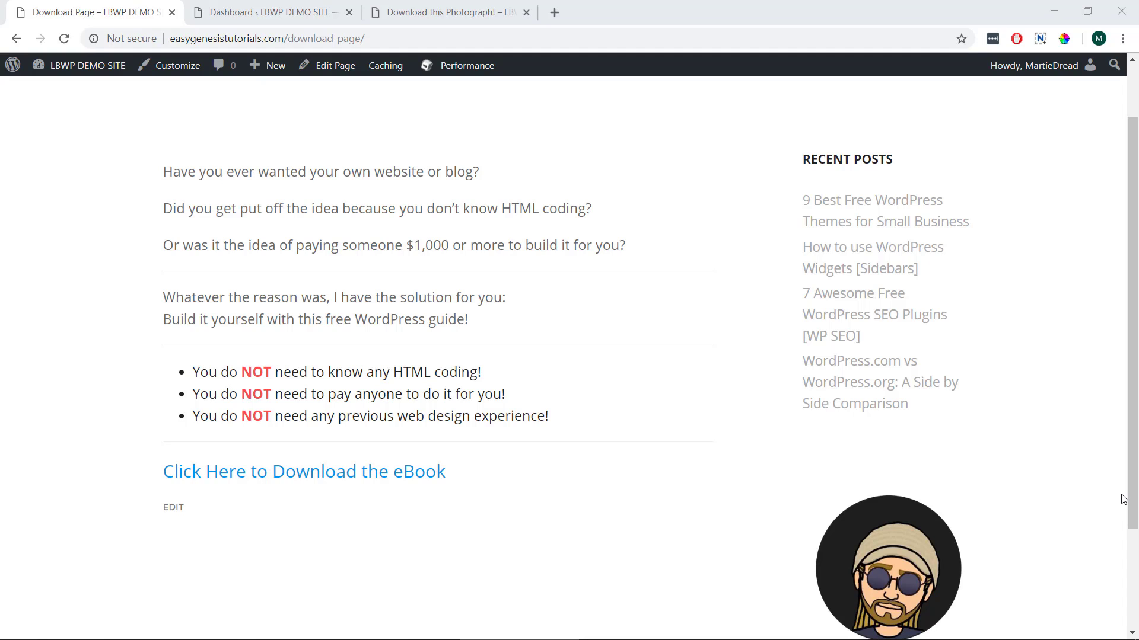
Download the HOW-TO-USE-WP eBook zip using the page's 'Click Here to Download the eBook' link.
{"action": "left_click", "coordinate": [1122, 498]}
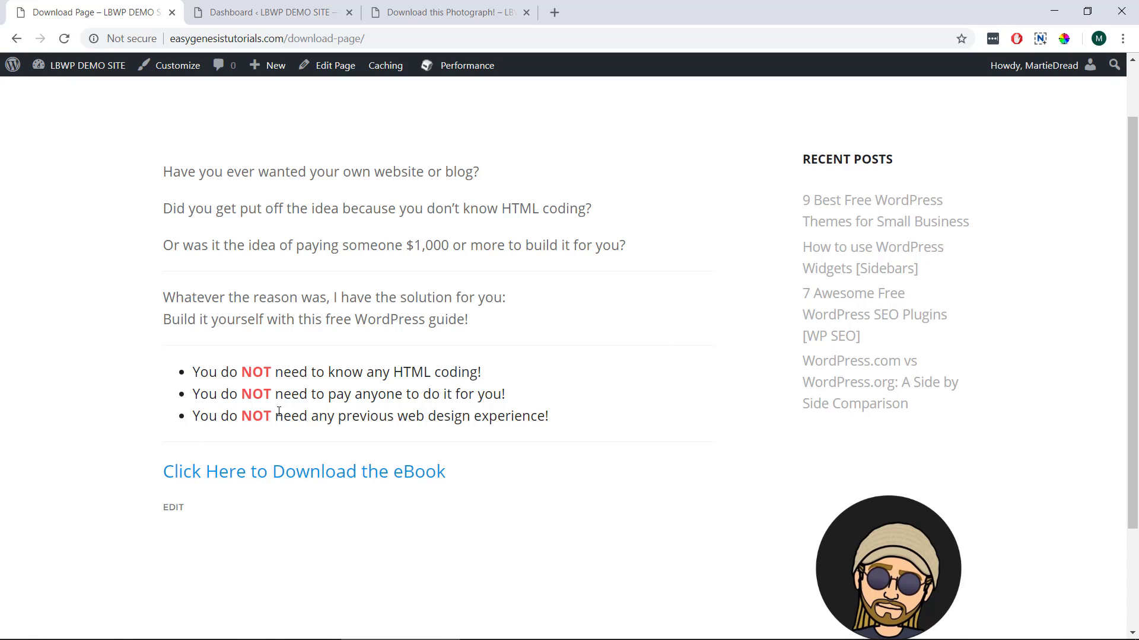
{"action": "left_click", "coordinate": [351, 480]}
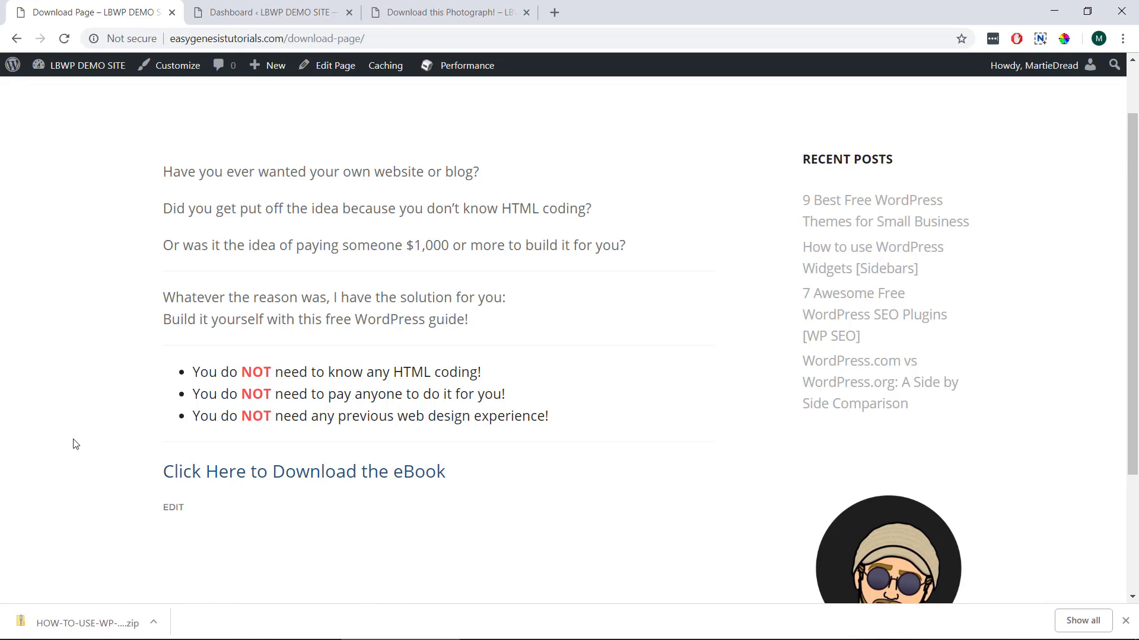
Open the downloaded zip and view HOW TO USE WP PDF GUIDE [5.0] from inside it.
{"action": "left_click", "coordinate": [75, 635]}
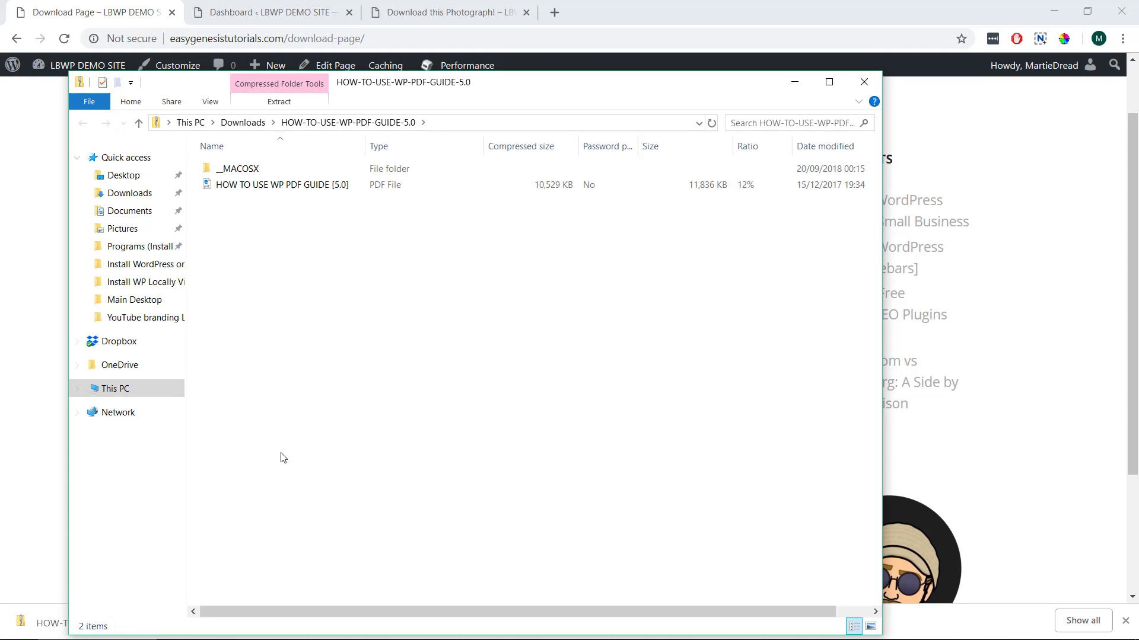
{"action": "left_click", "coordinate": [319, 186]}
{"action": "double_click", "coordinate": [319, 185]}
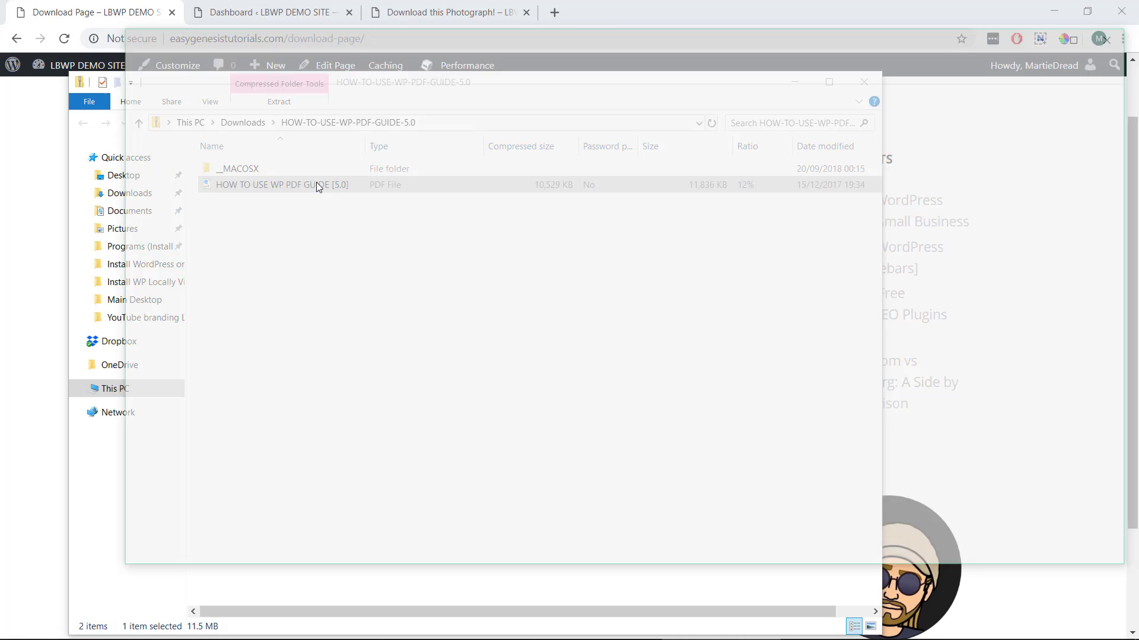
{"action": "scroll", "coordinate": [327, 183], "scroll_direction": "down", "scroll_amount": 7}
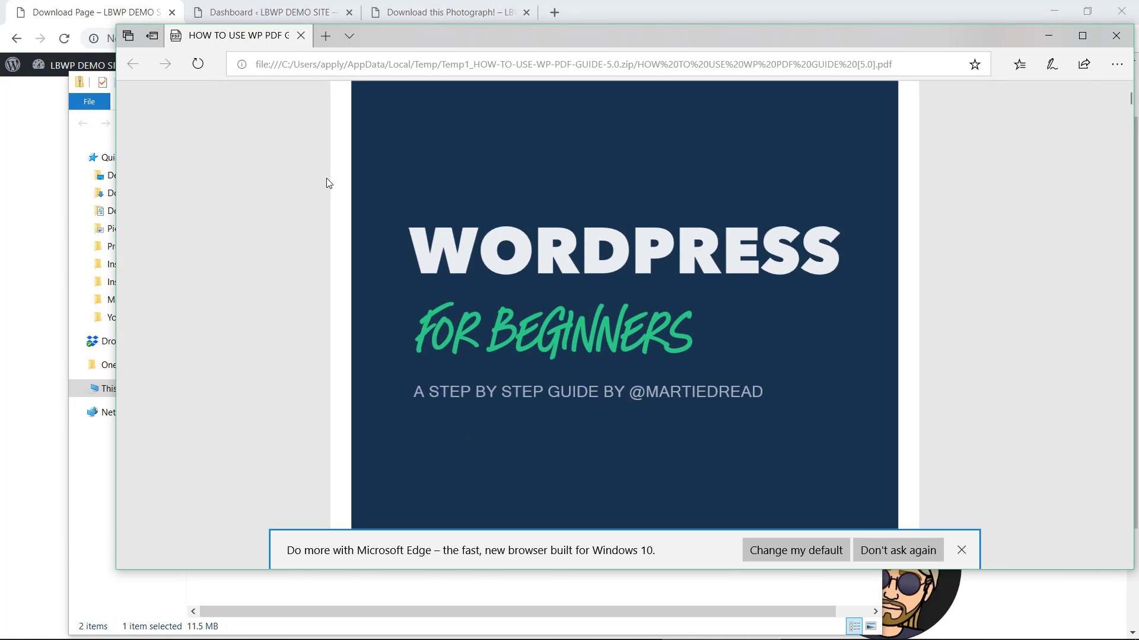
{"action": "scroll", "coordinate": [329, 183], "scroll_direction": "up", "scroll_amount": 6}
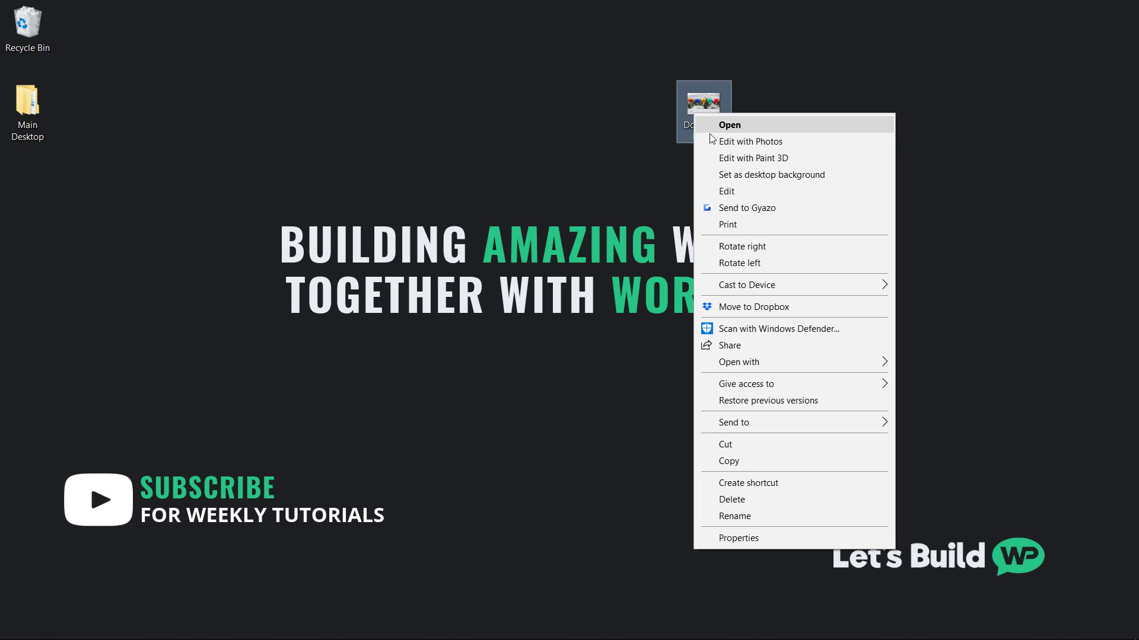
Zip the desktop photo via Send to > Compressed (zipped) folder and return to Chrome's Dashboard.
{"action": "mouse_move", "coordinate": [750, 427]}
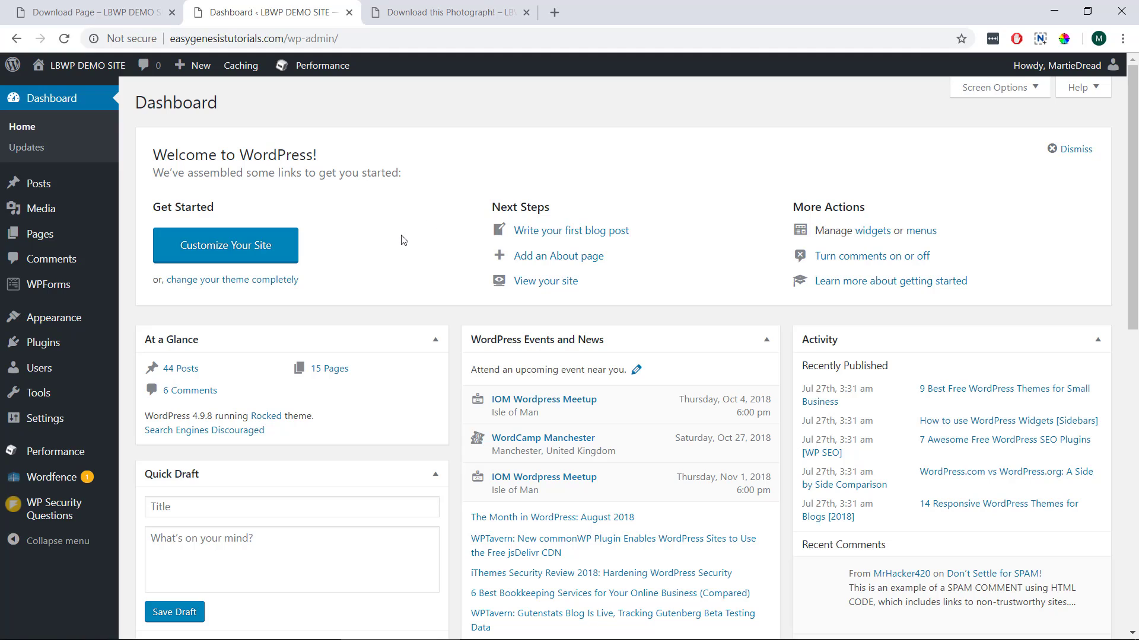
Upload the Download Photo zip from the Desktop through Media > Add New.
{"action": "mouse_move", "coordinate": [68, 212]}
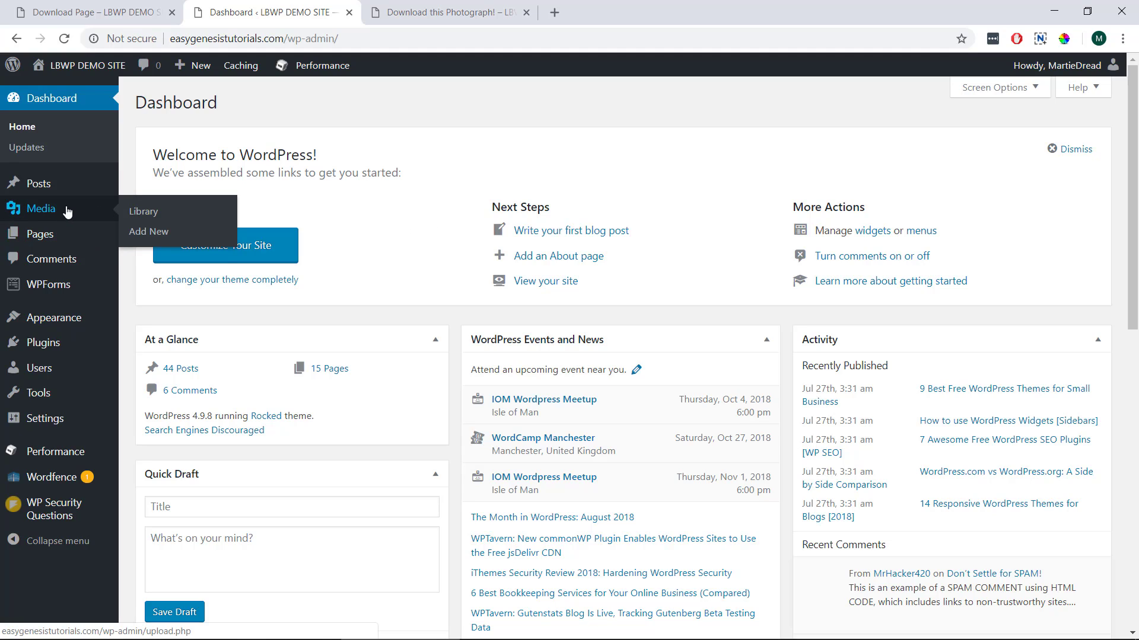
{"action": "left_click", "coordinate": [149, 235]}
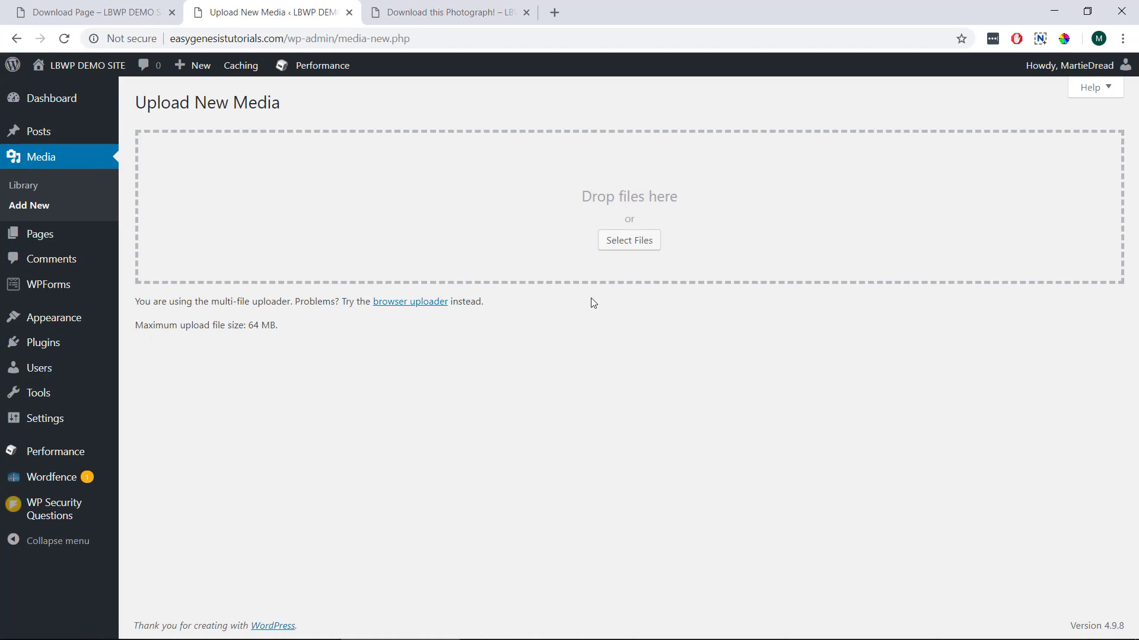
{"action": "left_click", "coordinate": [632, 253]}
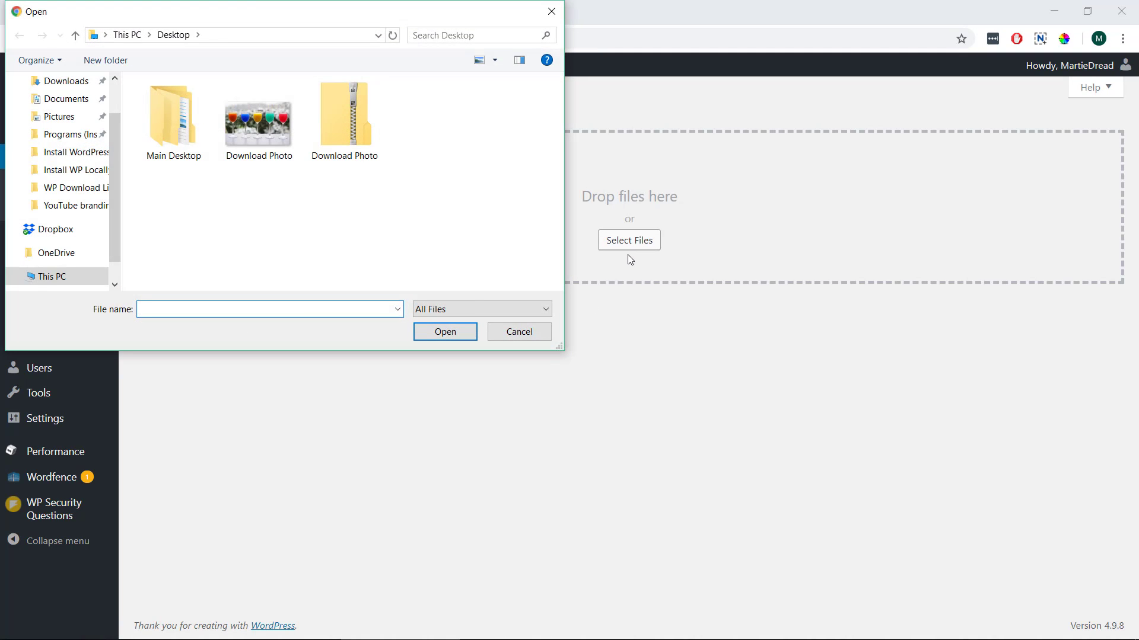
{"action": "left_click", "coordinate": [354, 120]}
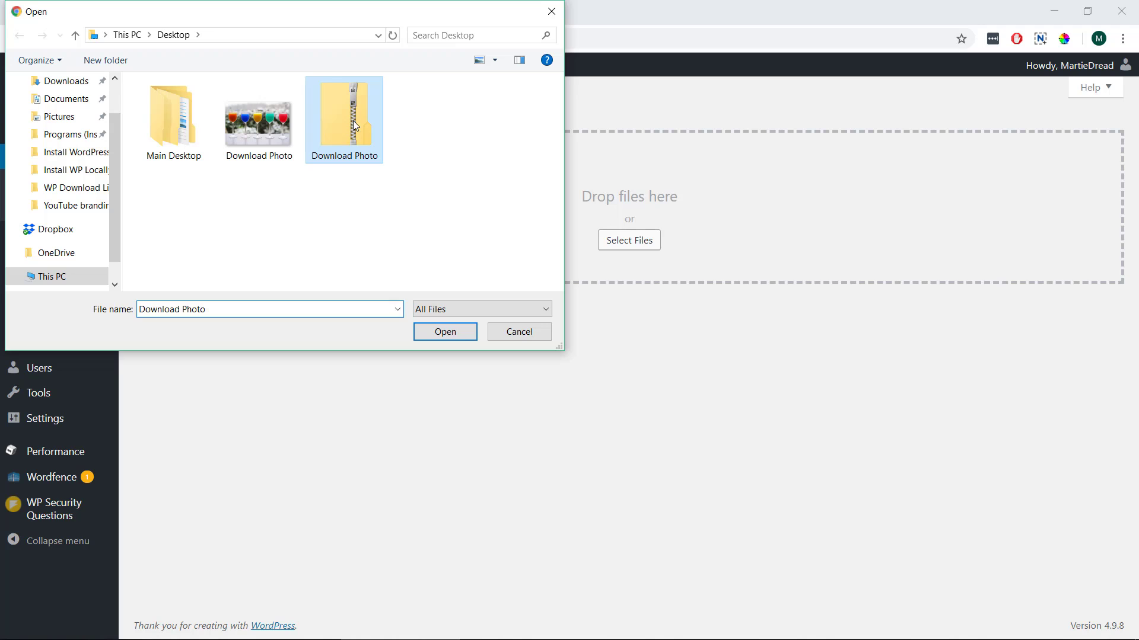
{"action": "left_click", "coordinate": [461, 332]}
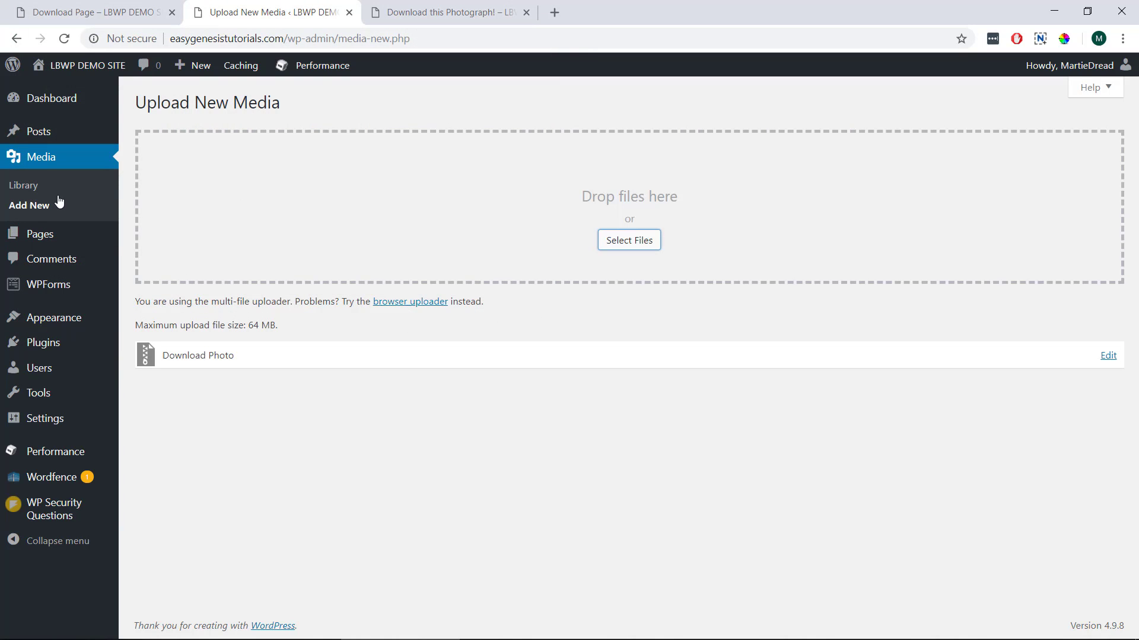
Copy the File URL of Download-Photo.zip from its Edit Media details in the Media Library.
{"action": "left_click", "coordinate": [29, 187]}
{"action": "left_click", "coordinate": [28, 187]}
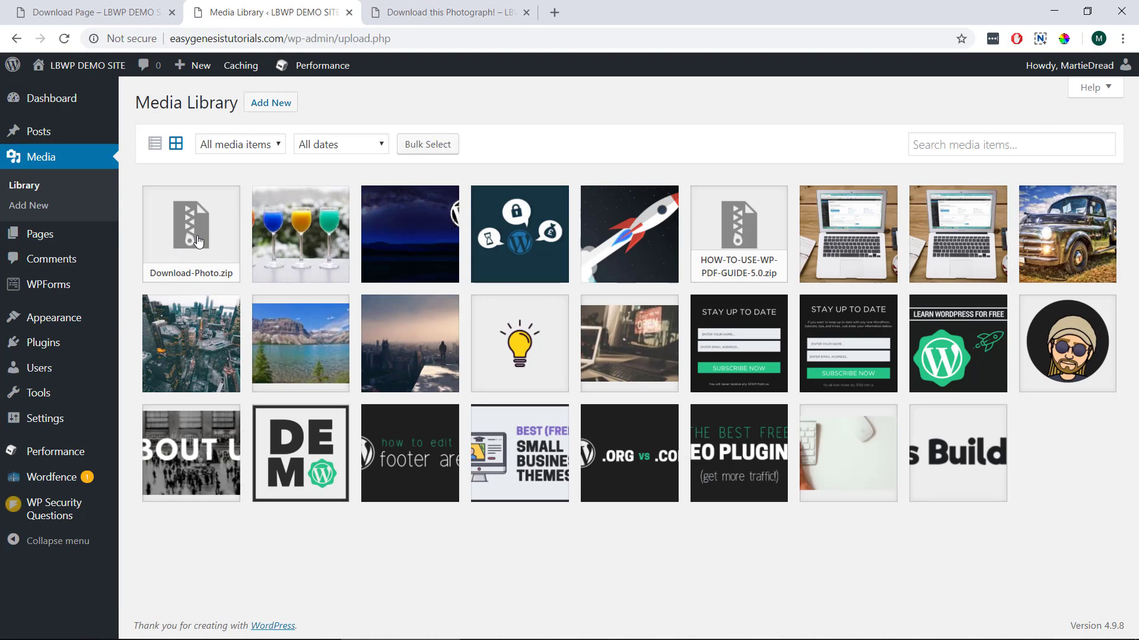
{"action": "left_click", "coordinate": [197, 240]}
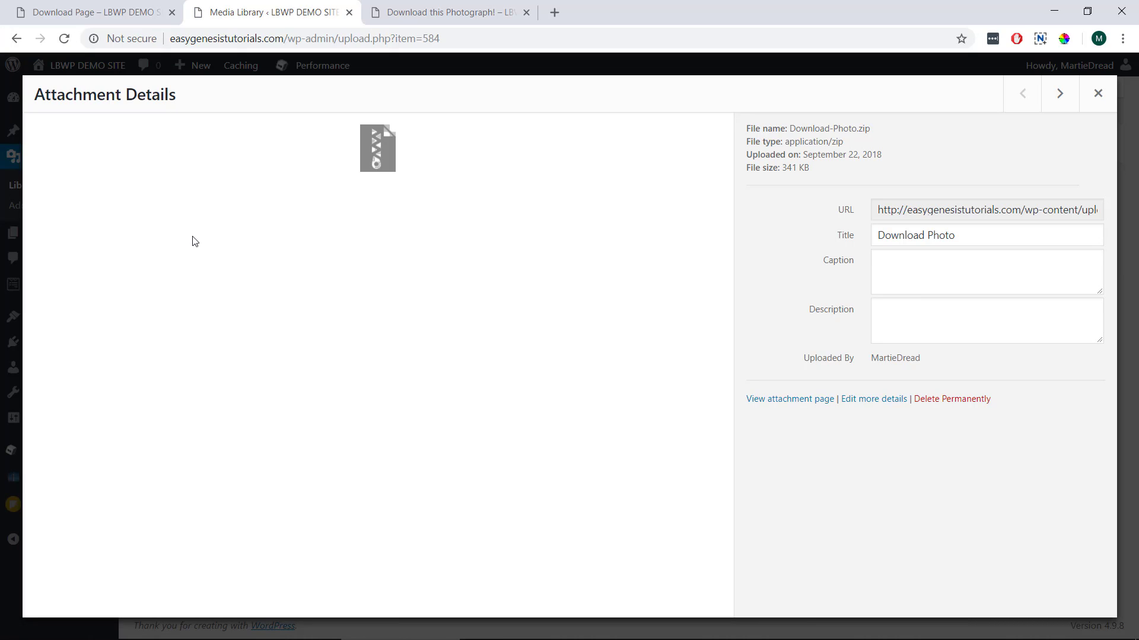
{"action": "left_click", "coordinate": [867, 401]}
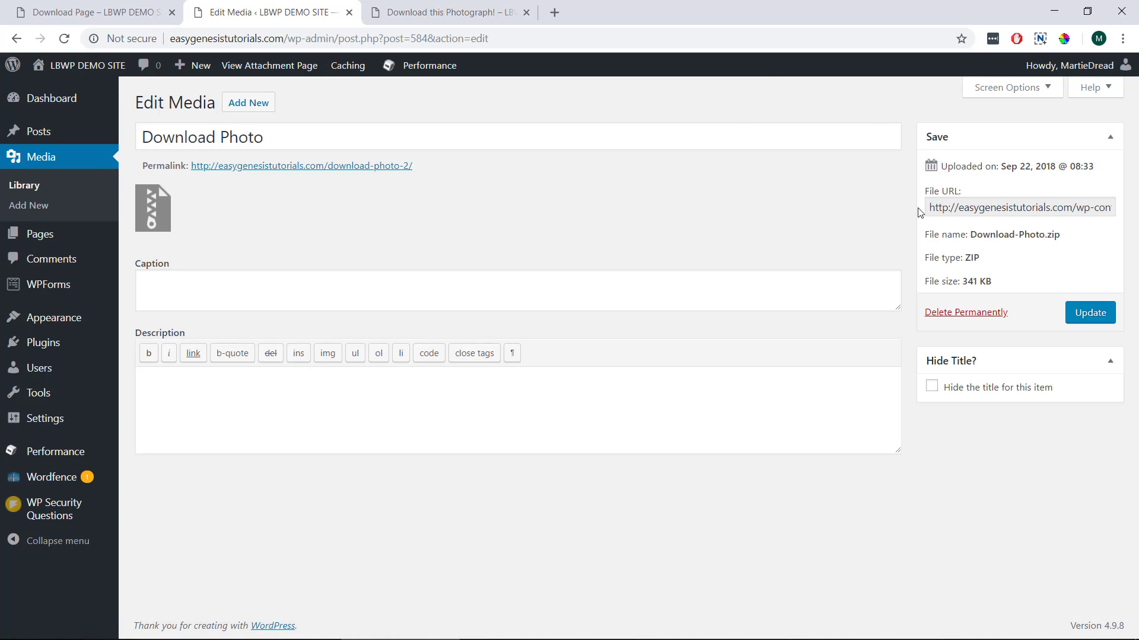
{"action": "left_click", "coordinate": [949, 204]}
{"action": "triple_click", "coordinate": [948, 204]}
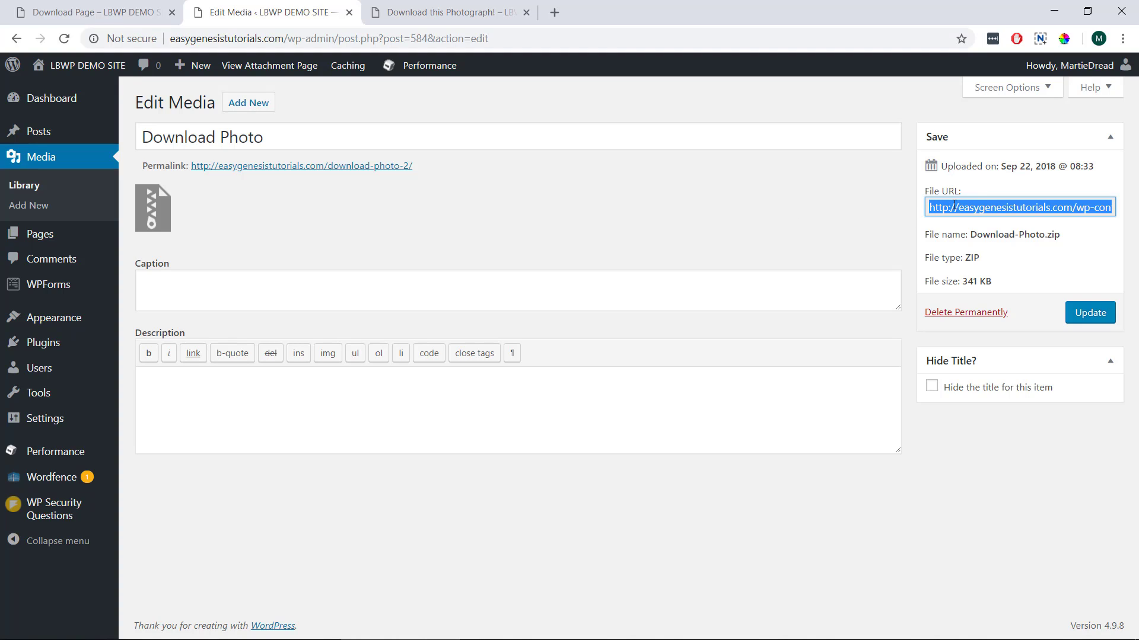
{"action": "right_click", "coordinate": [954, 206]}
{"action": "left_click", "coordinate": [911, 223]}
In the page editor, link 'CLICK HERE TO DOWNLOAD' to the pasted Download-Photo.zip URL and update the page.
{"action": "left_click", "coordinate": [445, 11]}
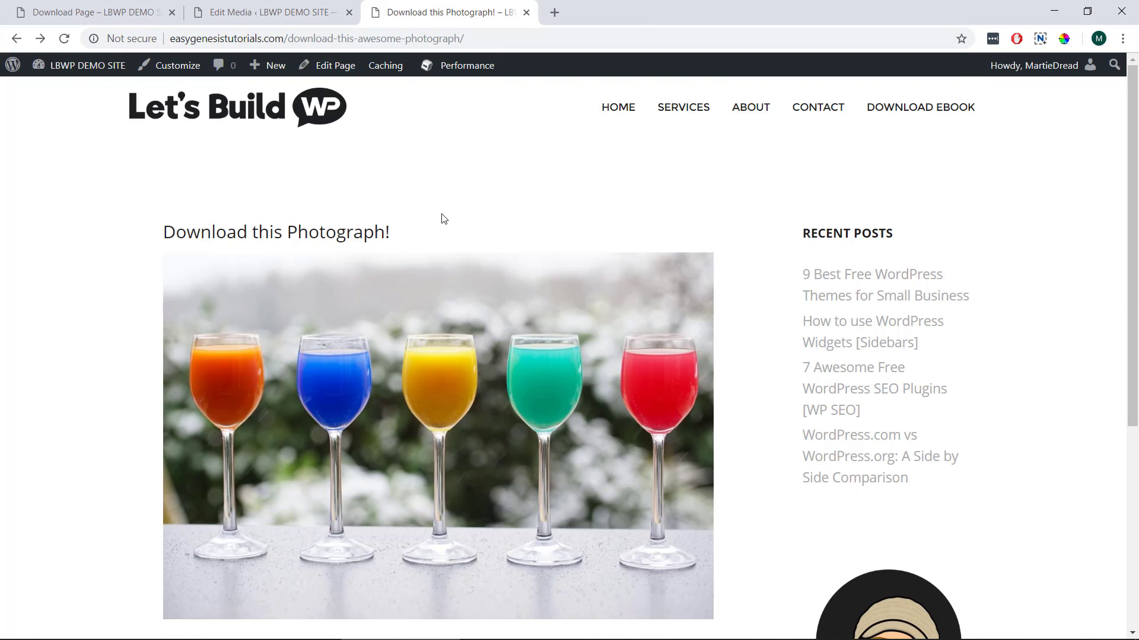
{"action": "left_click", "coordinate": [320, 66]}
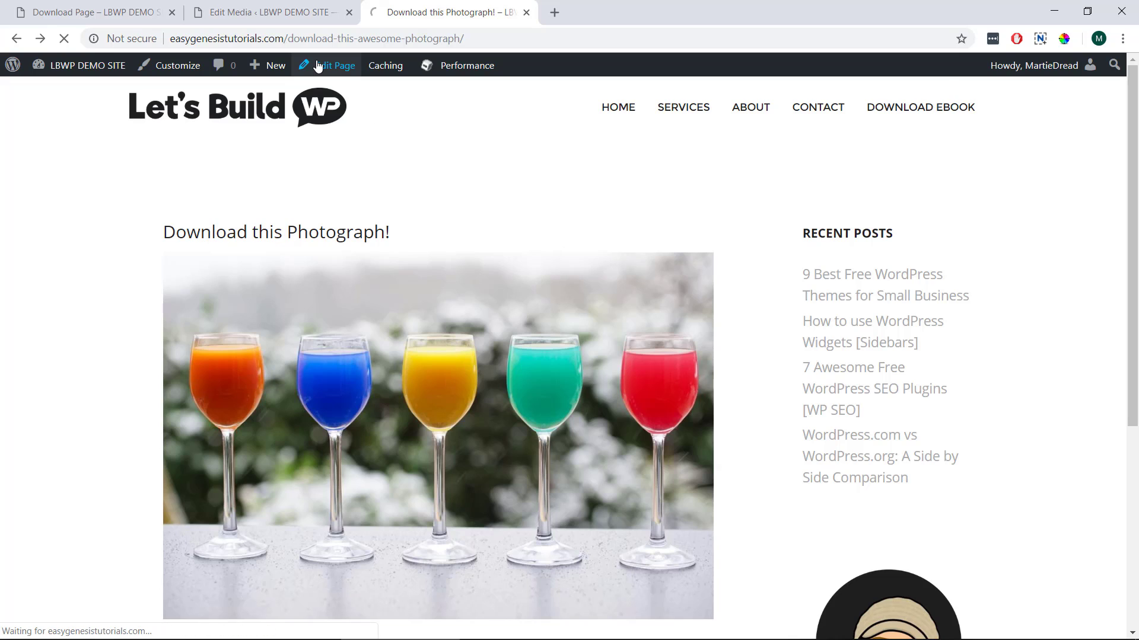
{"action": "scroll", "coordinate": [533, 344], "scroll_direction": "down", "scroll_amount": 6}
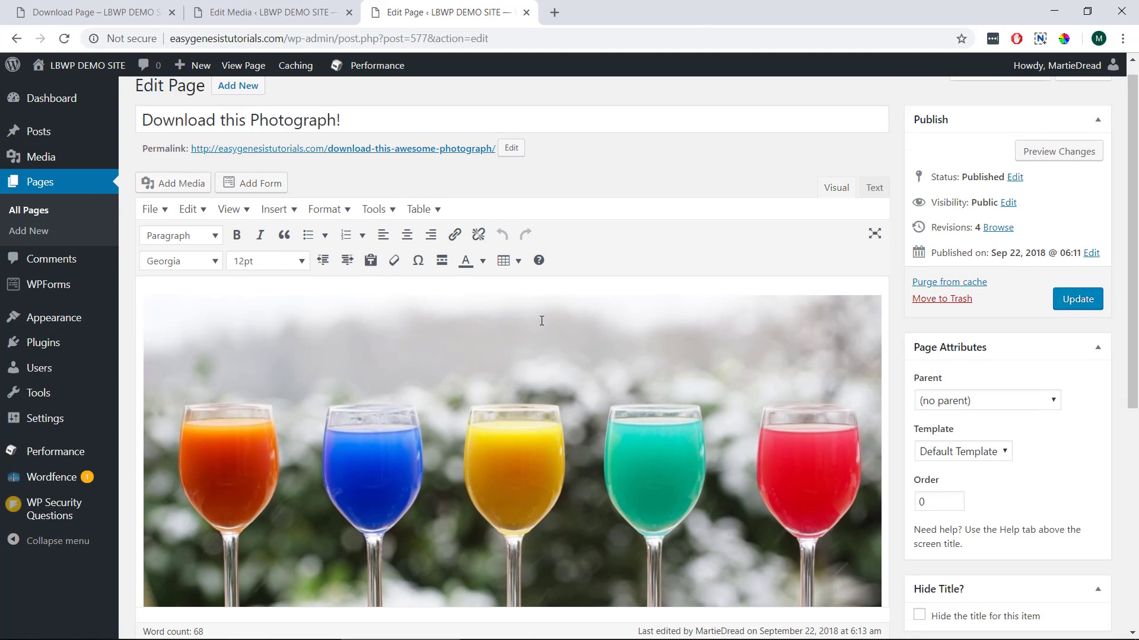
{"action": "scroll", "coordinate": [540, 318], "scroll_direction": "down", "scroll_amount": 2}
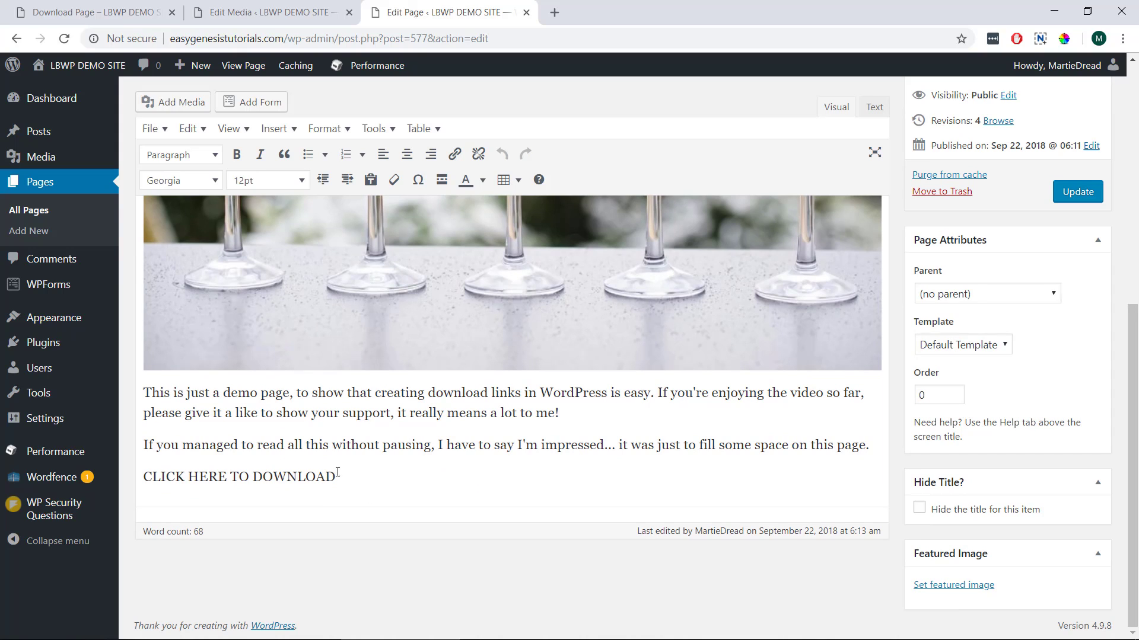
{"action": "left_click_drag", "start_coordinate": [338, 473], "coordinate": [59, 477]}
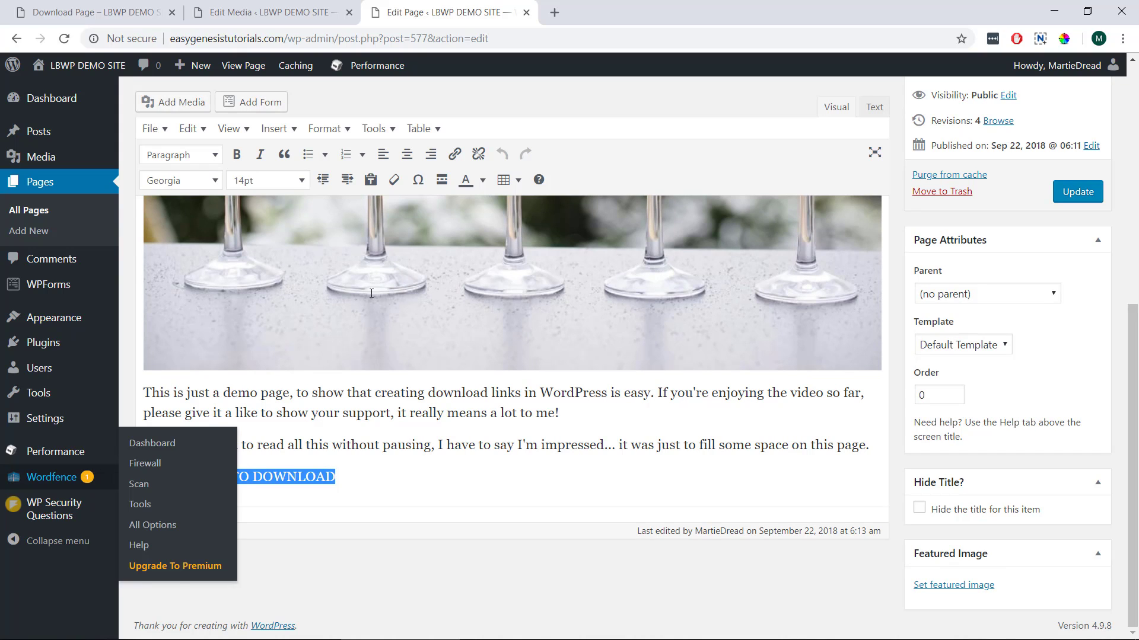
{"action": "left_click", "coordinate": [454, 154]}
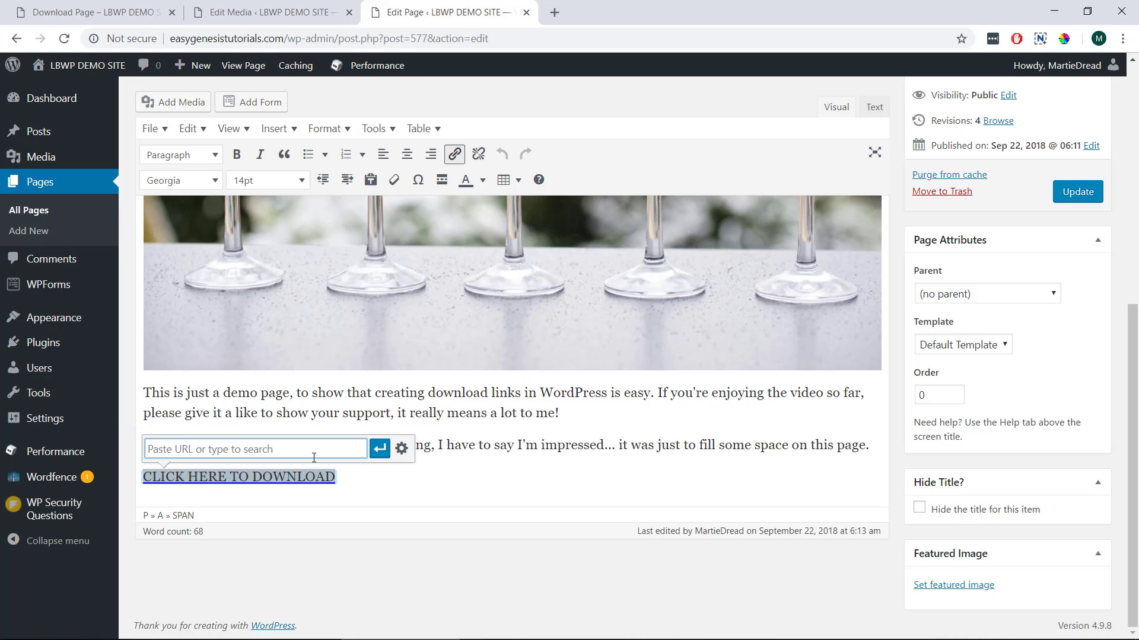
{"action": "key", "text": "ctrl+v"}
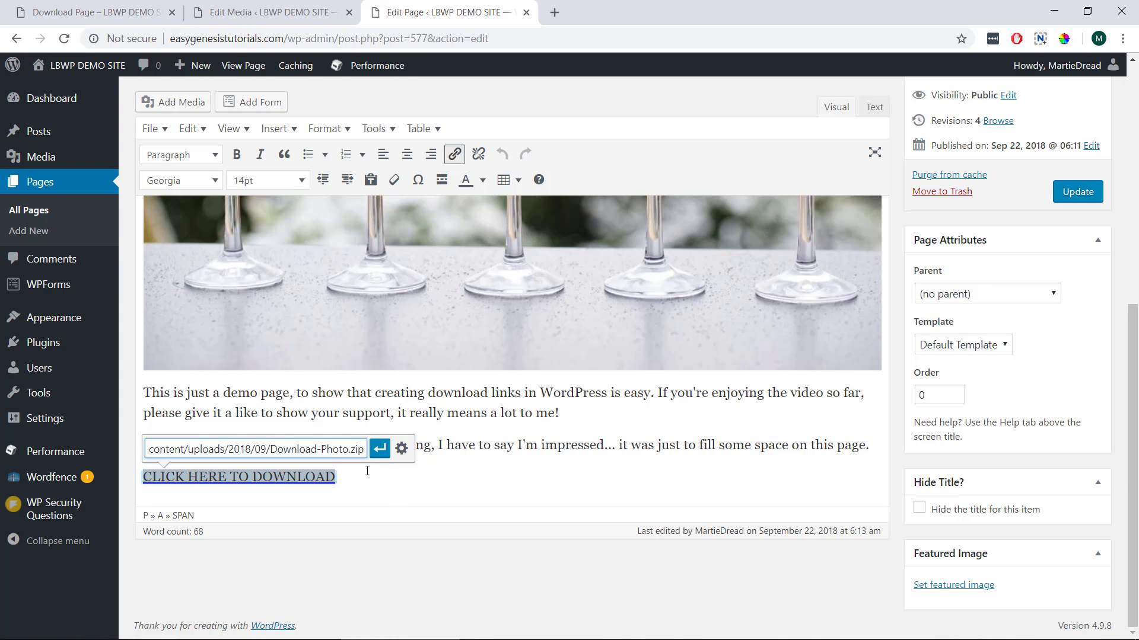
{"action": "left_click", "coordinate": [379, 449]}
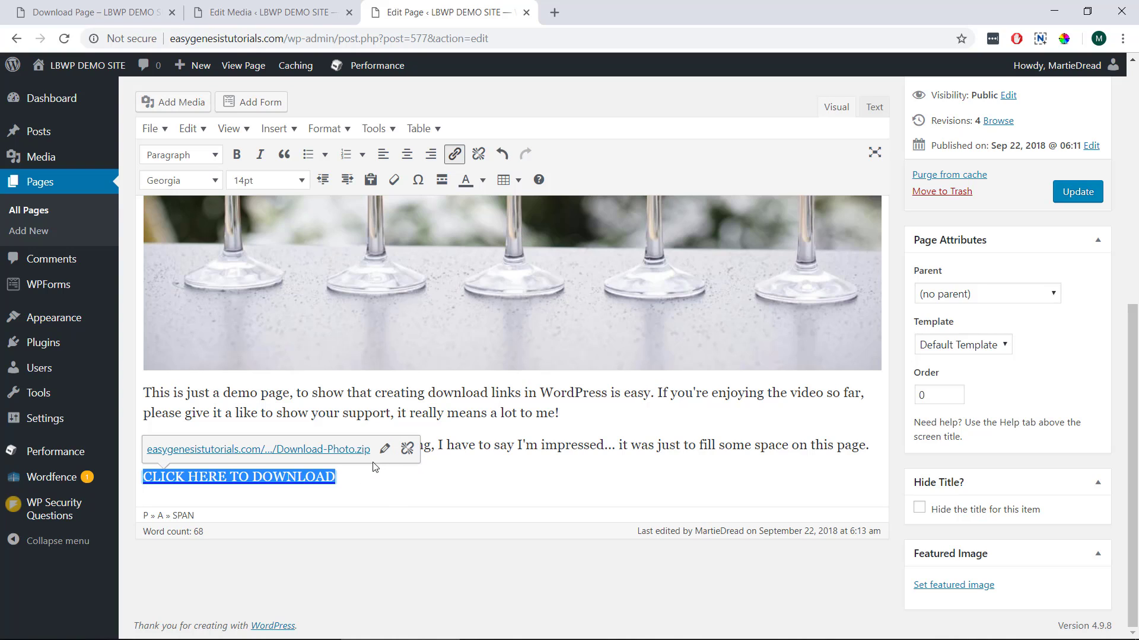
{"action": "left_click", "coordinate": [1086, 204]}
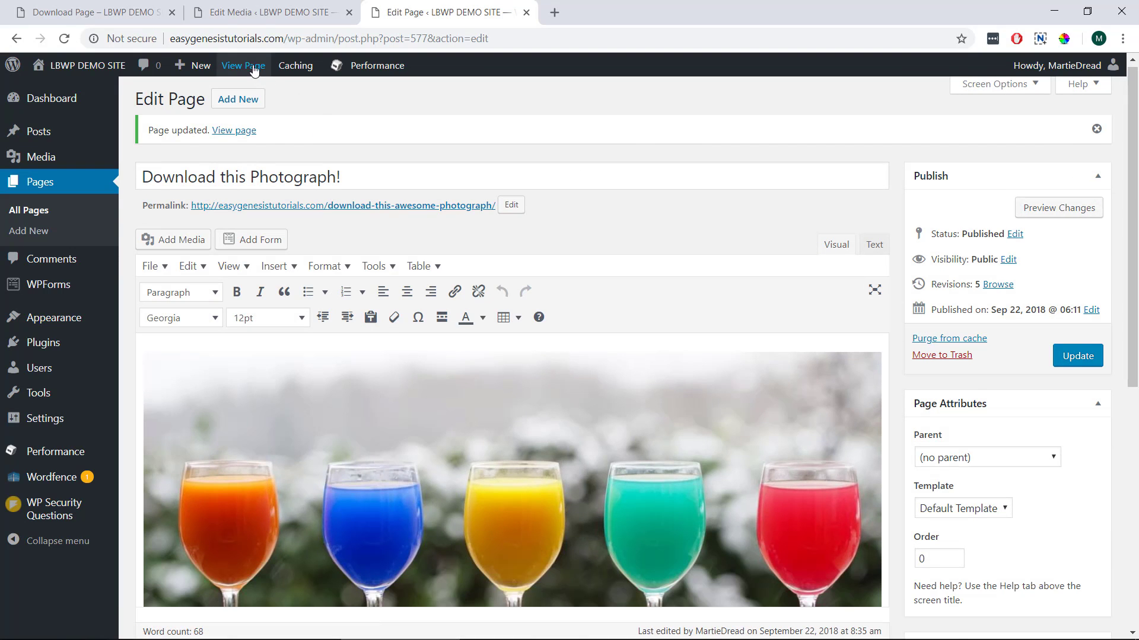
Test the live 'CLICK HERE TO DOWNLOAD' link, open the downloaded Download-Photo.zip's photo, then close the viewer.
{"action": "left_click", "coordinate": [254, 67]}
{"action": "scroll", "coordinate": [255, 107], "scroll_direction": "down", "scroll_amount": 5}
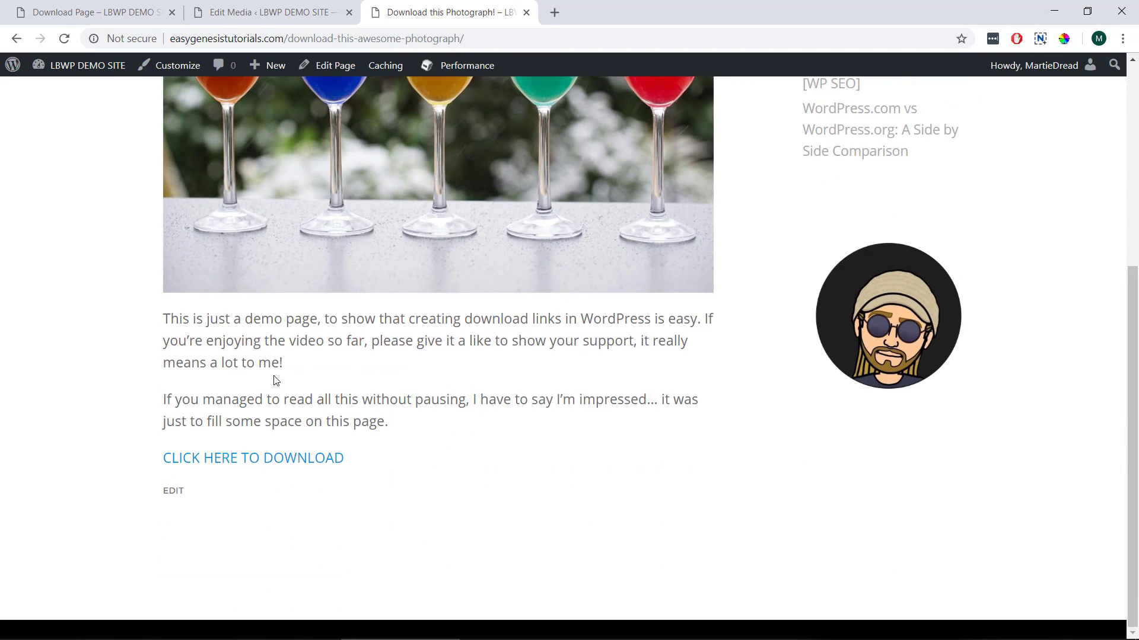
{"action": "left_click", "coordinate": [308, 457]}
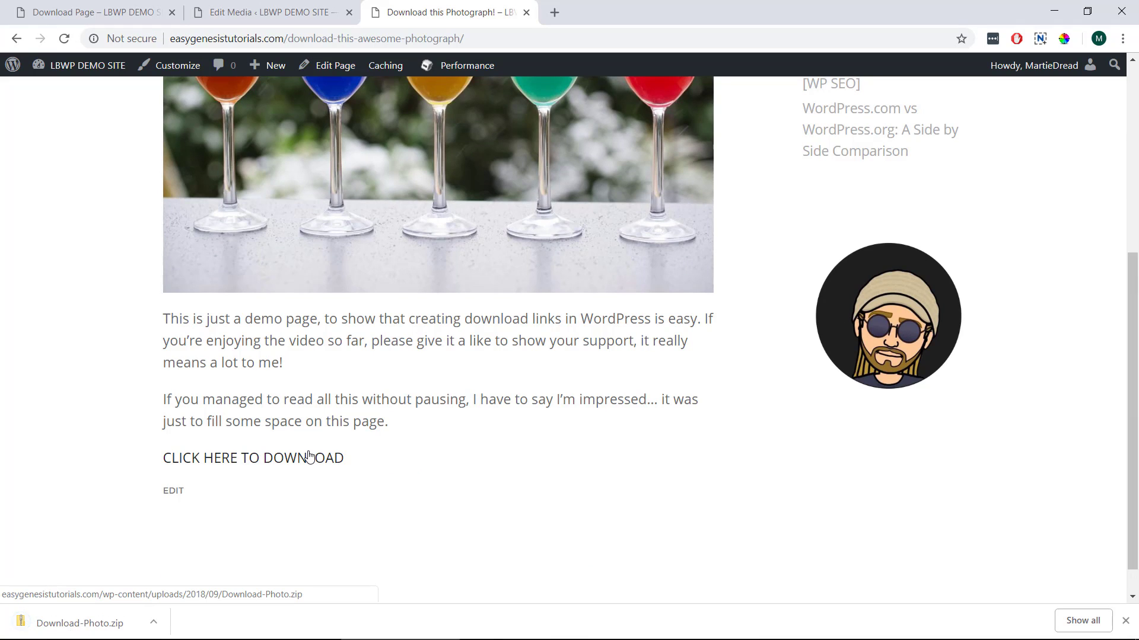
{"action": "left_click", "coordinate": [84, 628]}
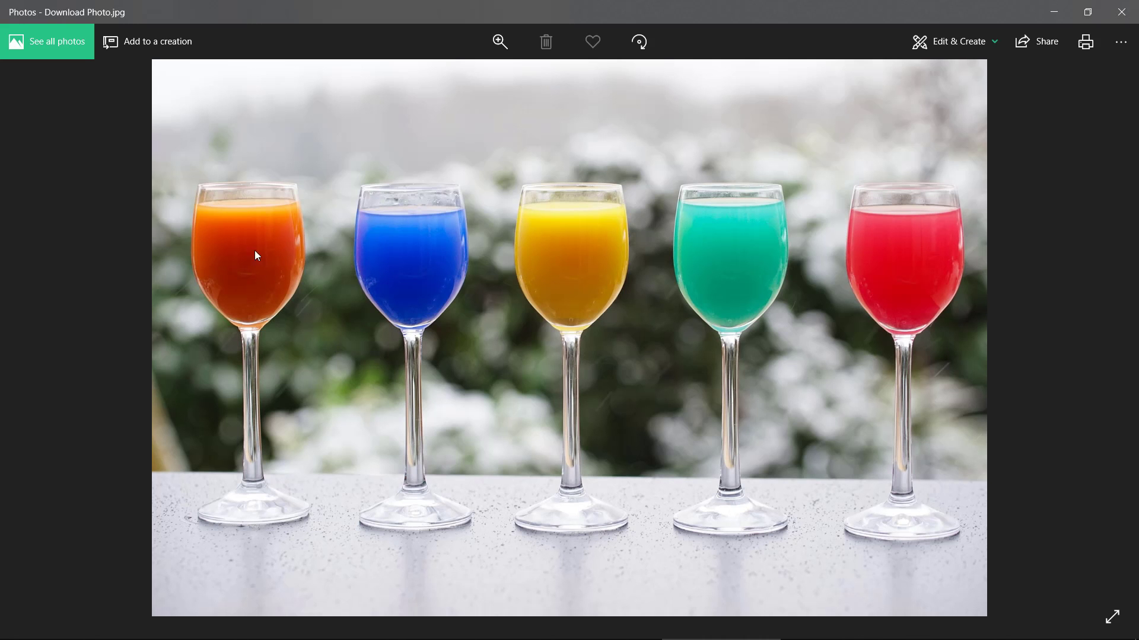
{"action": "left_click", "coordinate": [1122, 11]}
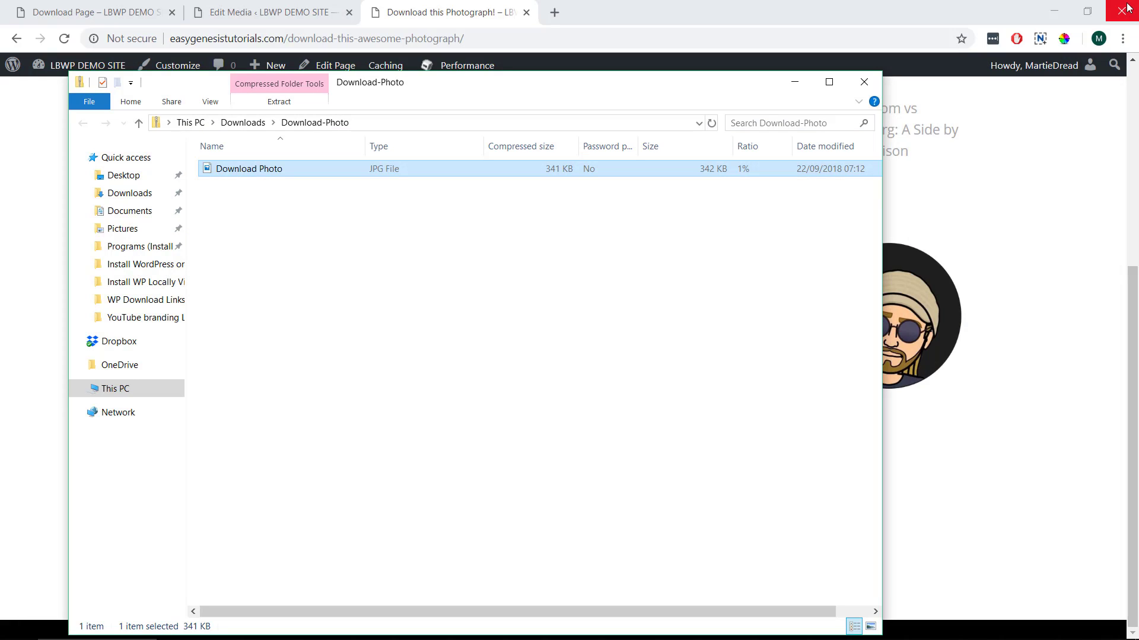